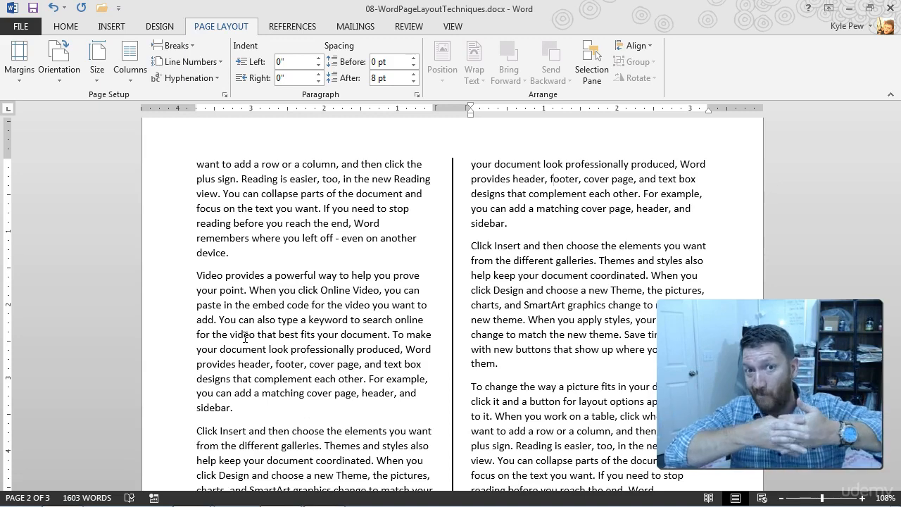
# Undo the recent column formatting changes until the document is back to a single-column layout
pyautogui.click(398, 241)
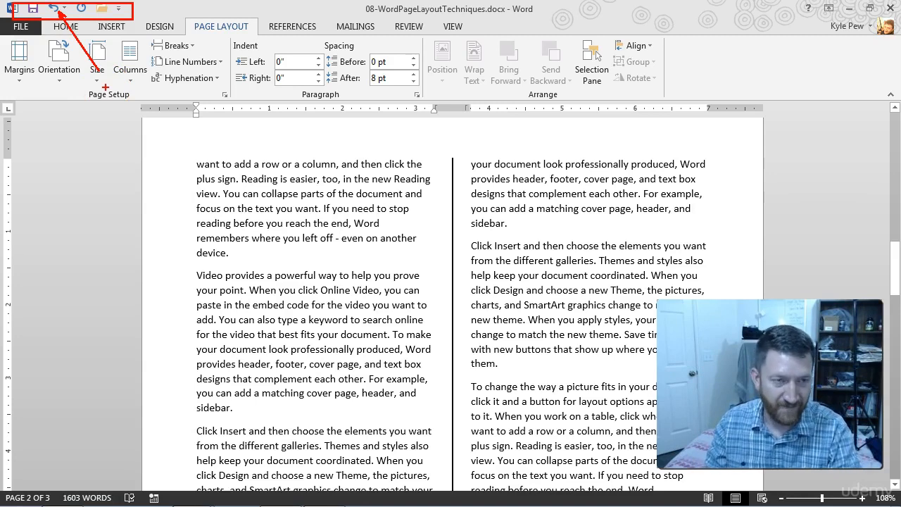
pyautogui.click(54, 14)
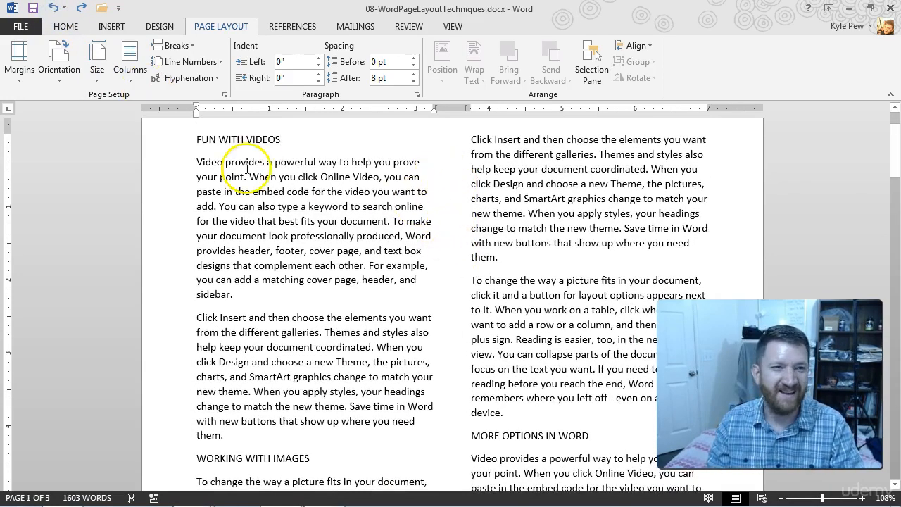
pyautogui.click(54, 12)
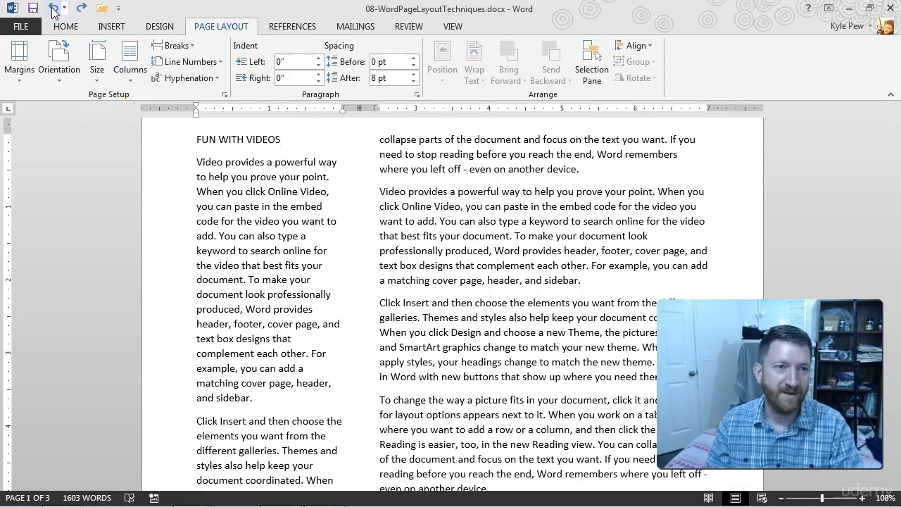
pyautogui.click(54, 13)
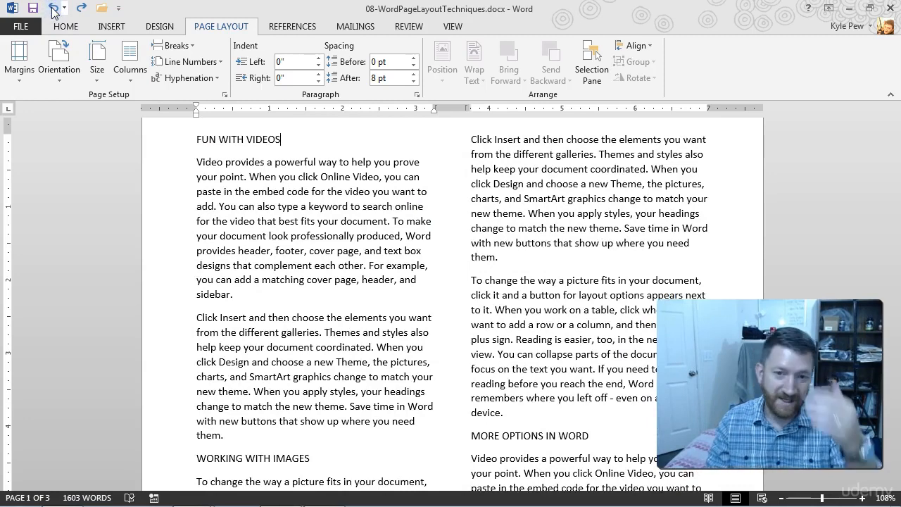
pyautogui.click(53, 13)
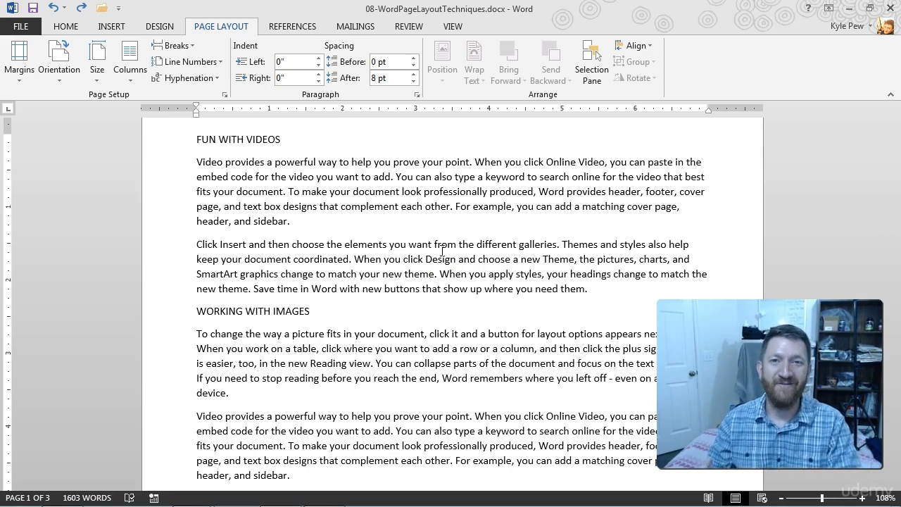
pyautogui.click(510, 262)
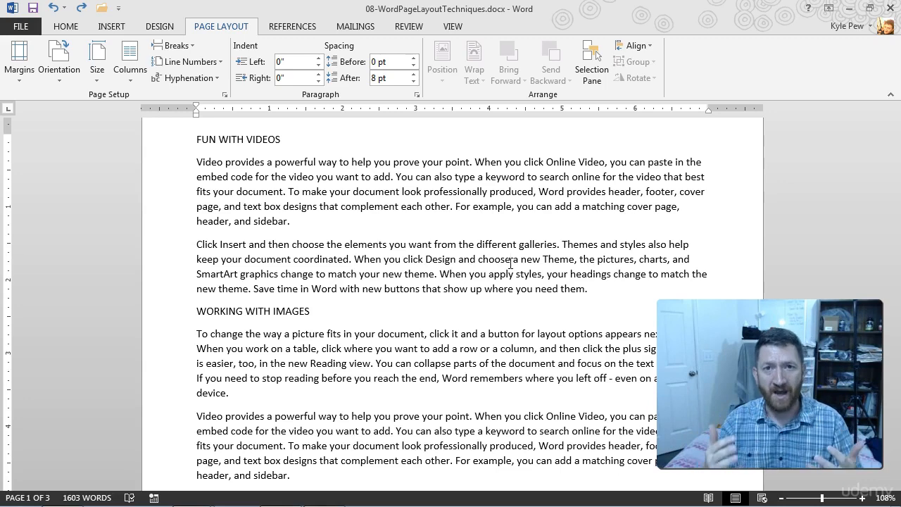
# Examine where the headings FUN WITH VIDEOS, WORKING WITH IMAGES and MORE OPTIONS IN WORD fall relative to the first page's end
pyautogui.scroll(-5, 511, 263)
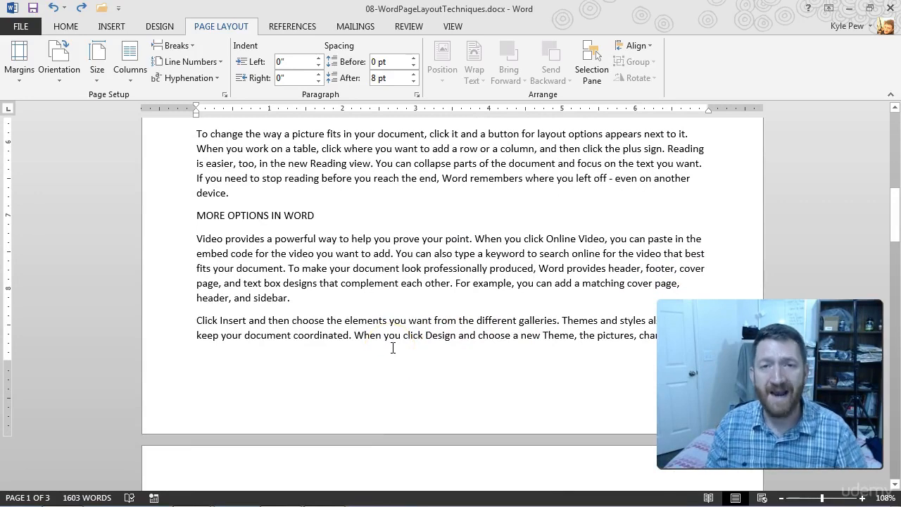
pyautogui.scroll(-6, 393, 348)
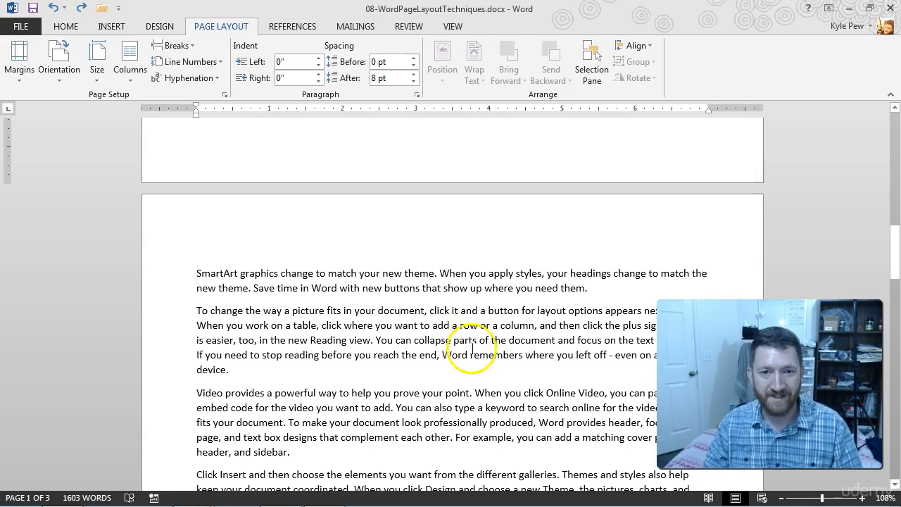
pyautogui.scroll(10, 399, 343)
pyautogui.scroll(3, 399, 343)
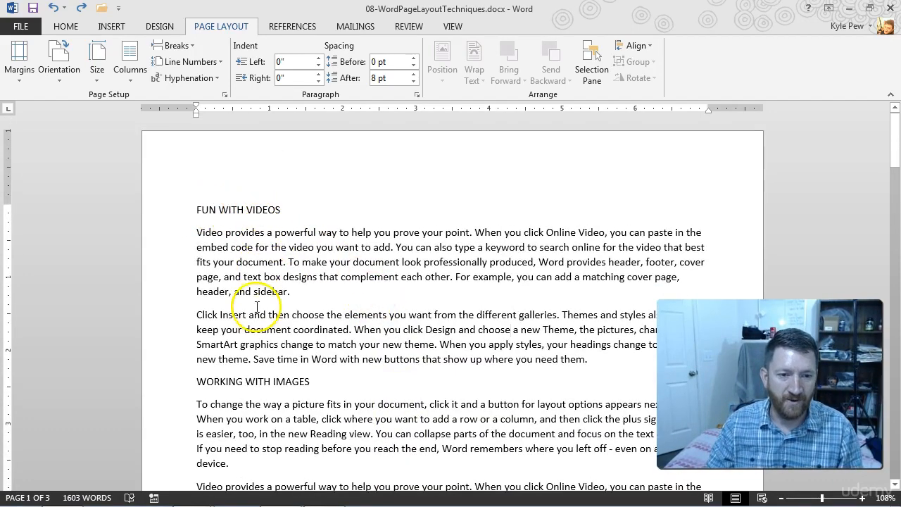
pyautogui.scroll(-2, 325, 385)
pyautogui.scroll(-8, 325, 385)
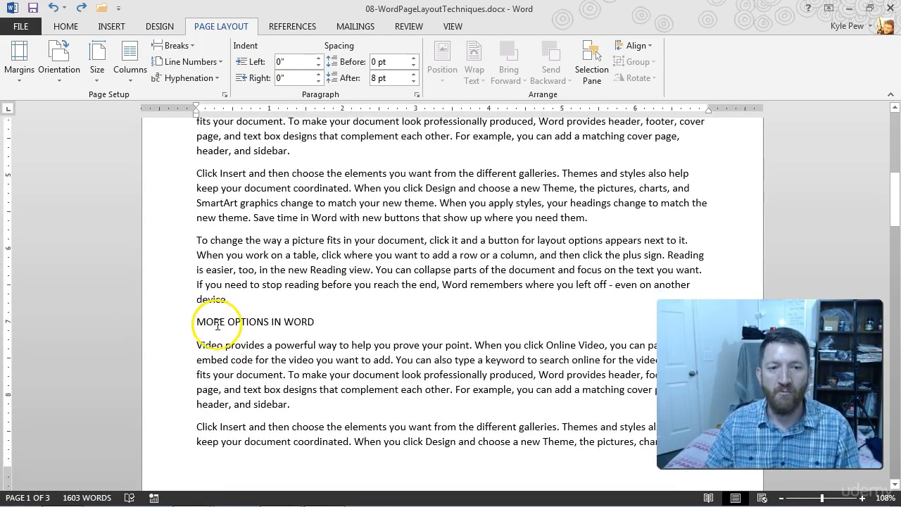
pyautogui.scroll(8, 308, 321)
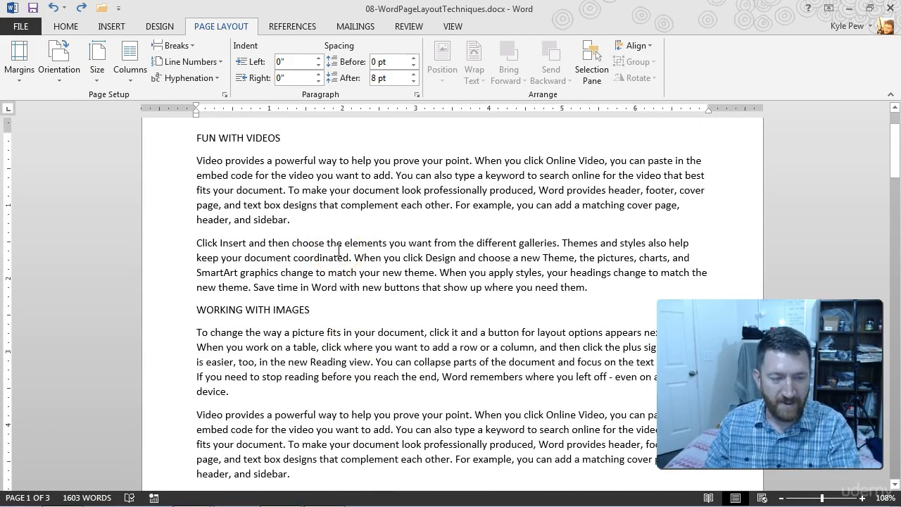
pyautogui.moveTo(191, 138); pyautogui.dragTo(131, 146)
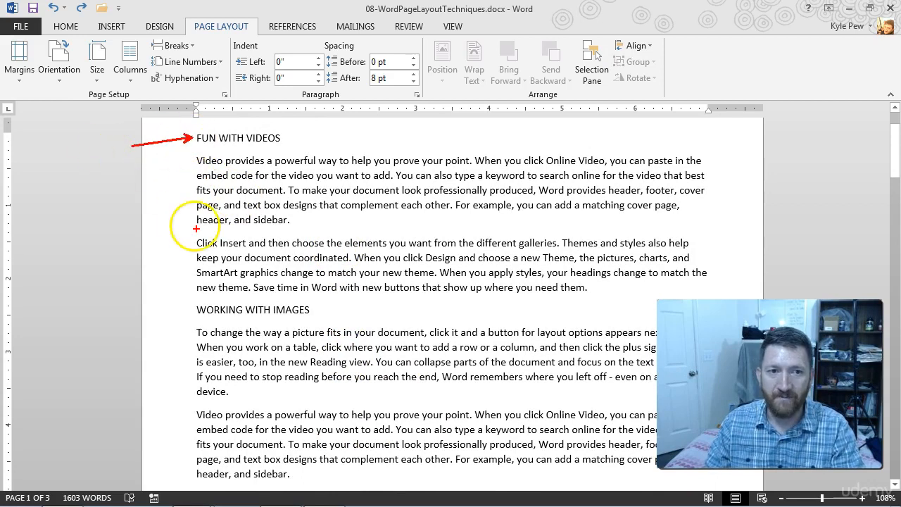
pyautogui.moveTo(187, 314); pyautogui.dragTo(156, 324)
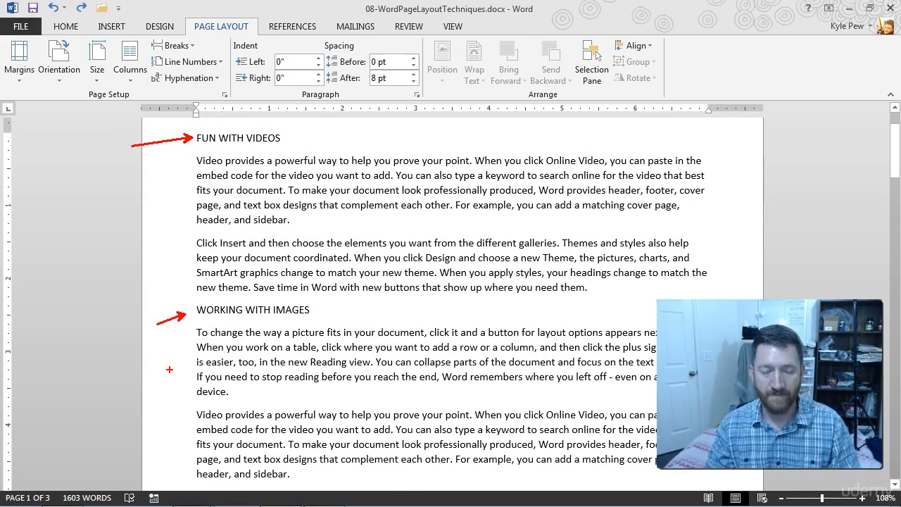
pyautogui.press('Escape')
pyautogui.scroll(-3, 395, 240)
pyautogui.scroll(-4, 395, 240)
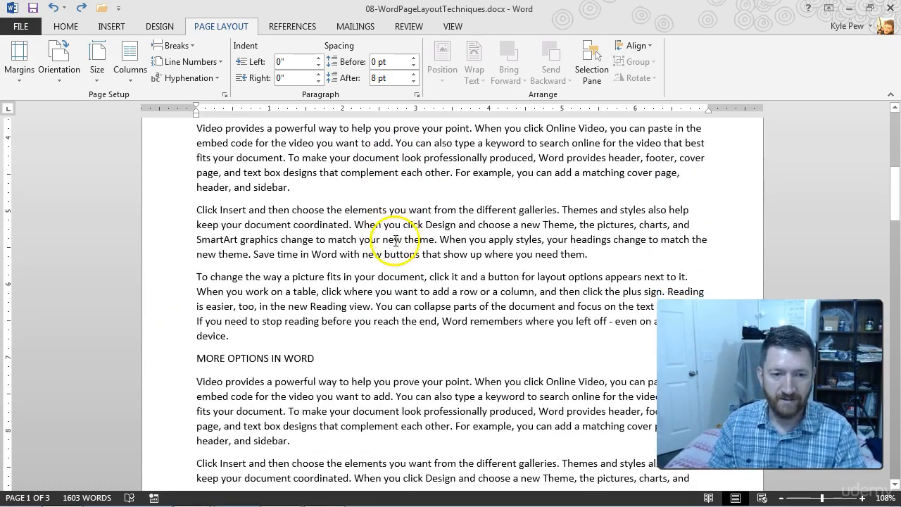
pyautogui.hotkey('ctrl', '2')
pyautogui.moveTo(148, 321); pyautogui.dragTo(190, 322)
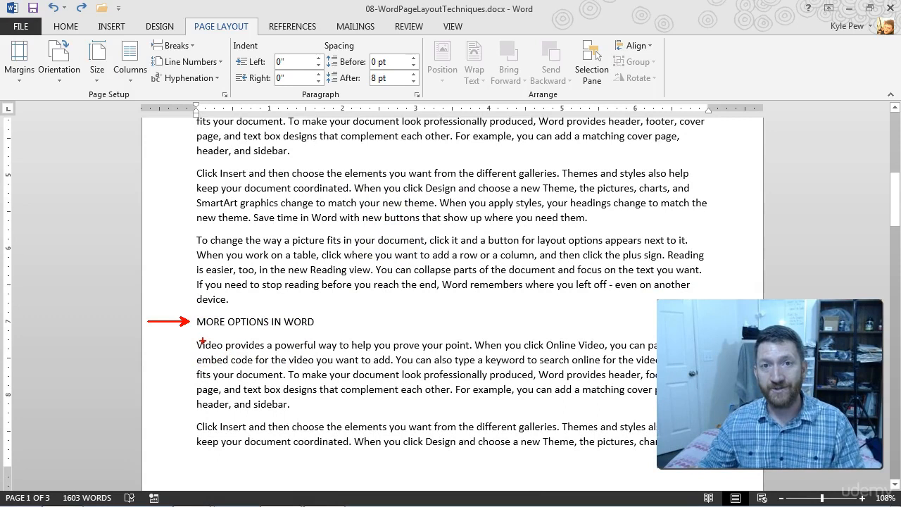
pyautogui.rightClick(259, 337)
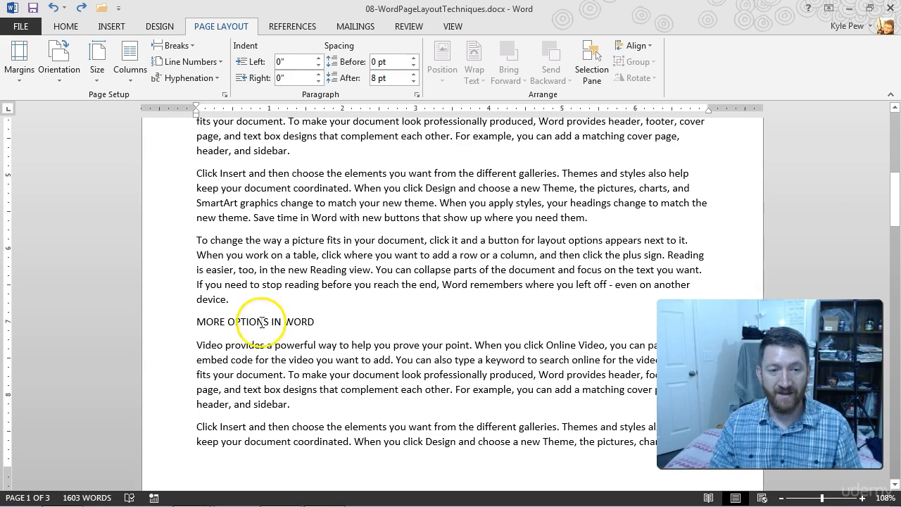
# Insert a page break before the heading MORE OPTIONS IN WORD, inspect the split, and delete the break again
pyautogui.click(195, 321)
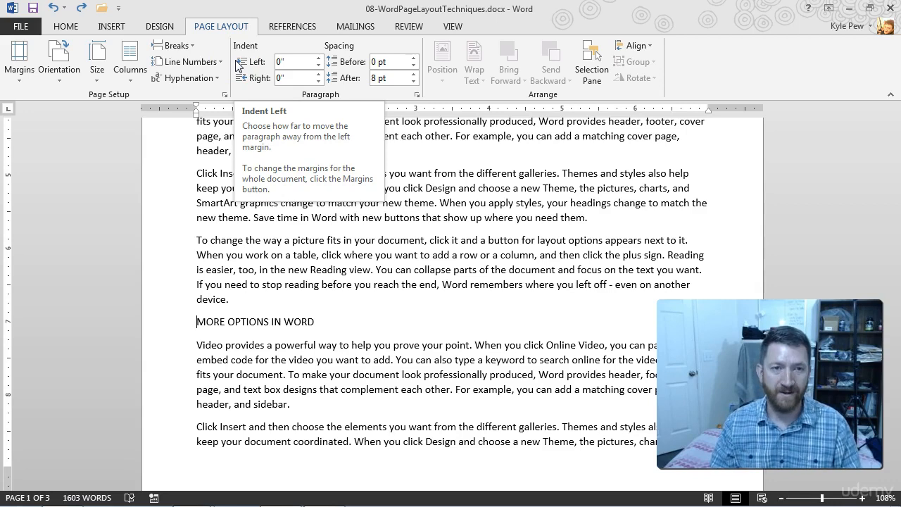
pyautogui.click(193, 46)
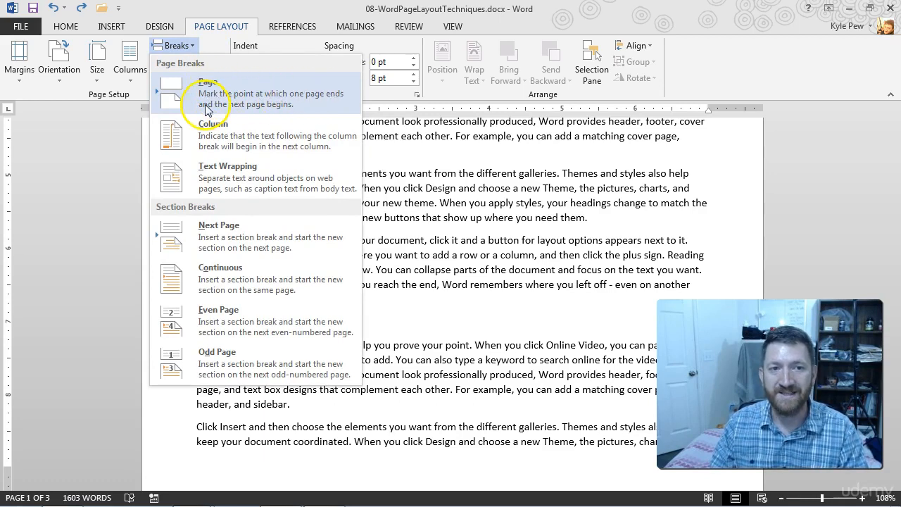
pyautogui.click(421, 180)
pyautogui.click(196, 322)
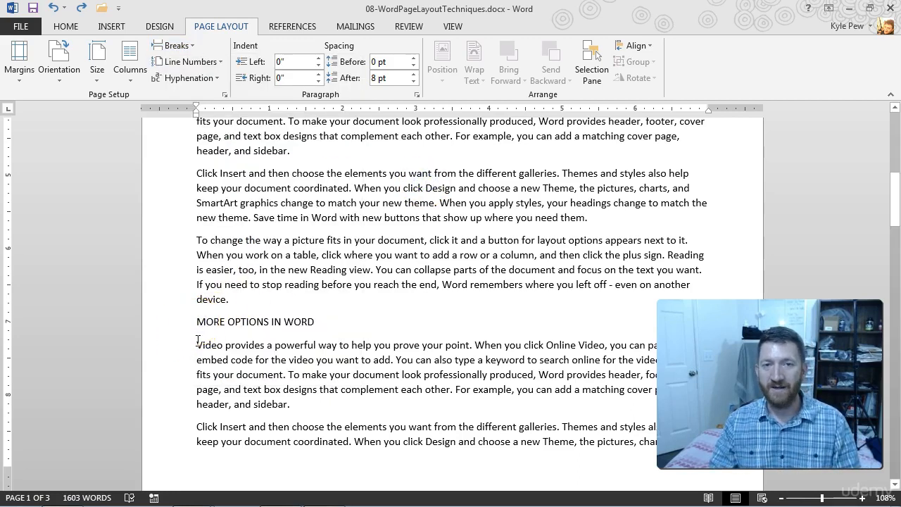
pyautogui.click(183, 45)
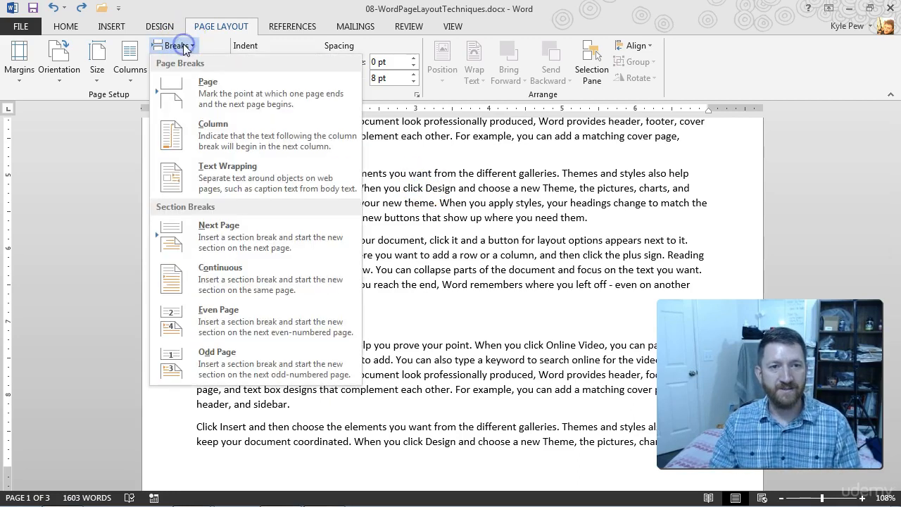
pyautogui.click(218, 103)
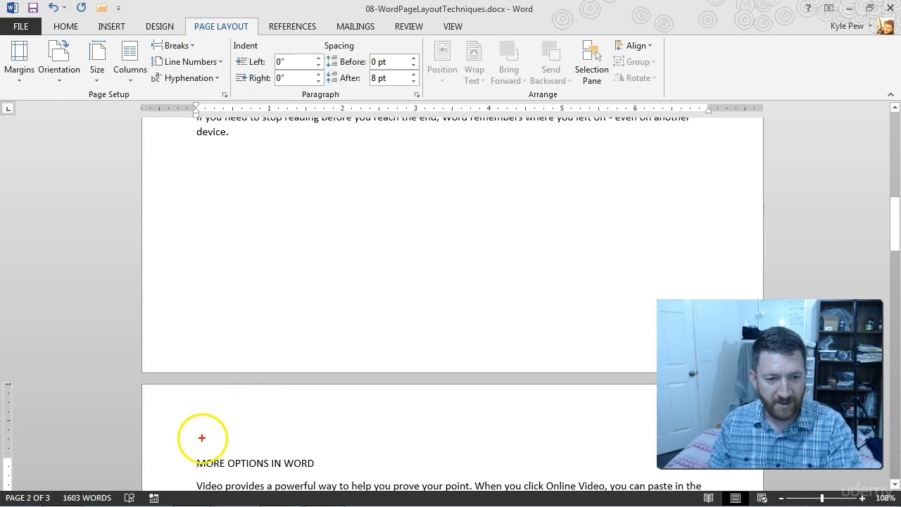
pyautogui.moveTo(196, 462)
pyautogui.mouseDown()
pyautogui.moveTo(66, 411)
pyautogui.moveTo(73, 416)
pyautogui.mouseUp()
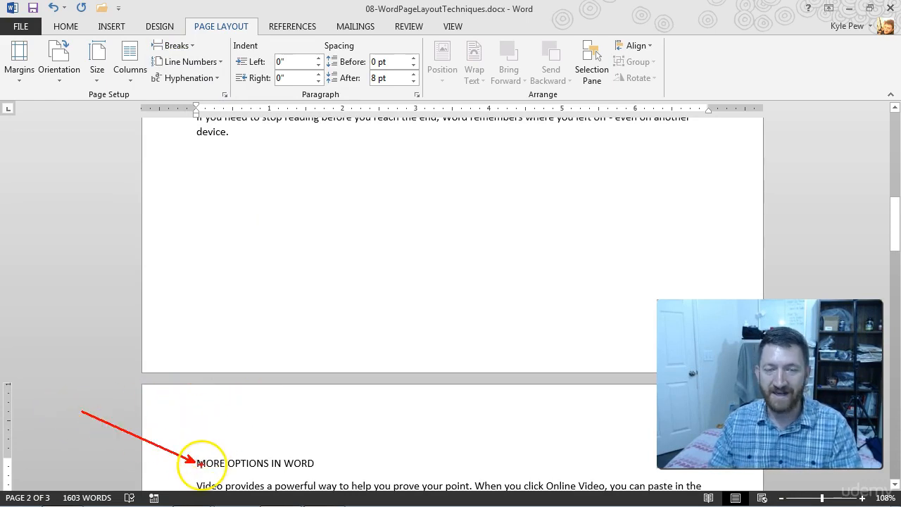
pyautogui.moveTo(195, 142)
pyautogui.mouseDown()
pyautogui.moveTo(382, 221)
pyautogui.moveTo(664, 267)
pyautogui.moveTo(716, 293)
pyautogui.mouseUp()
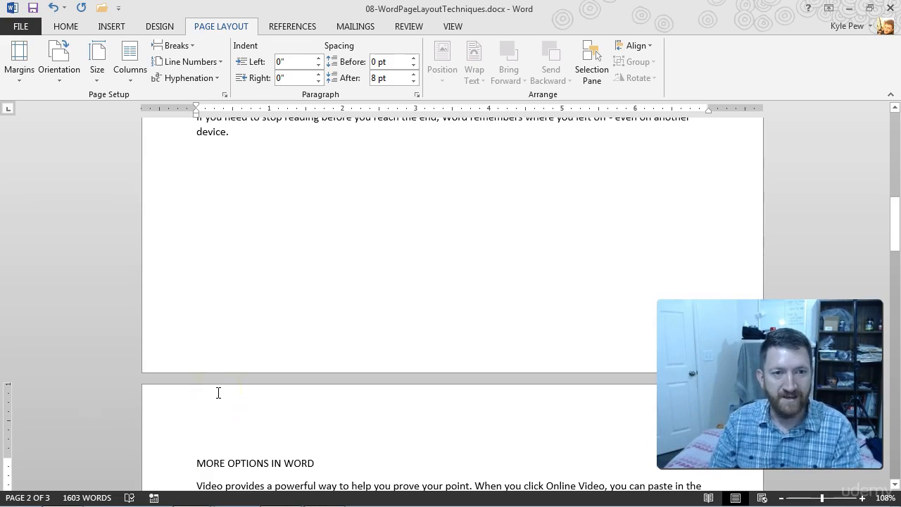
pyautogui.press('BackSpace')
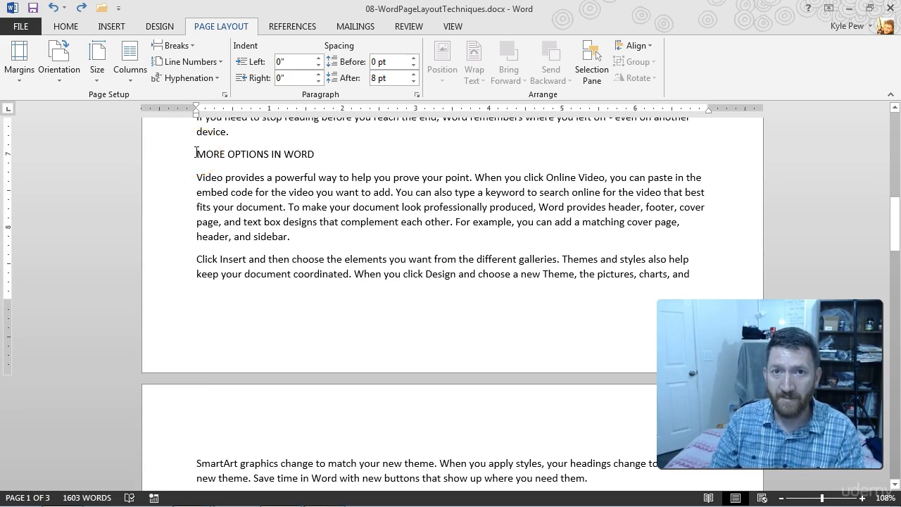
# Insert another page break ahead of MORE OPTIONS IN WORD and undo that insertion
pyautogui.click(174, 45)
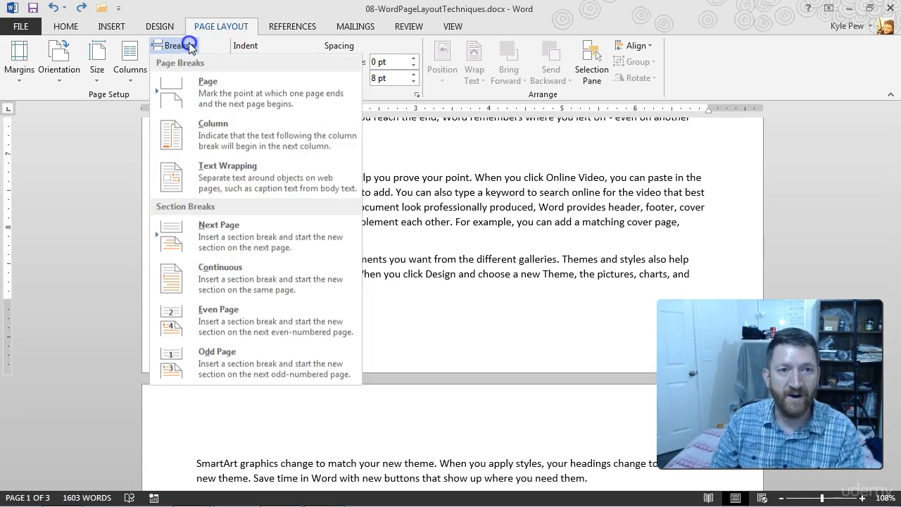
pyautogui.click(207, 94)
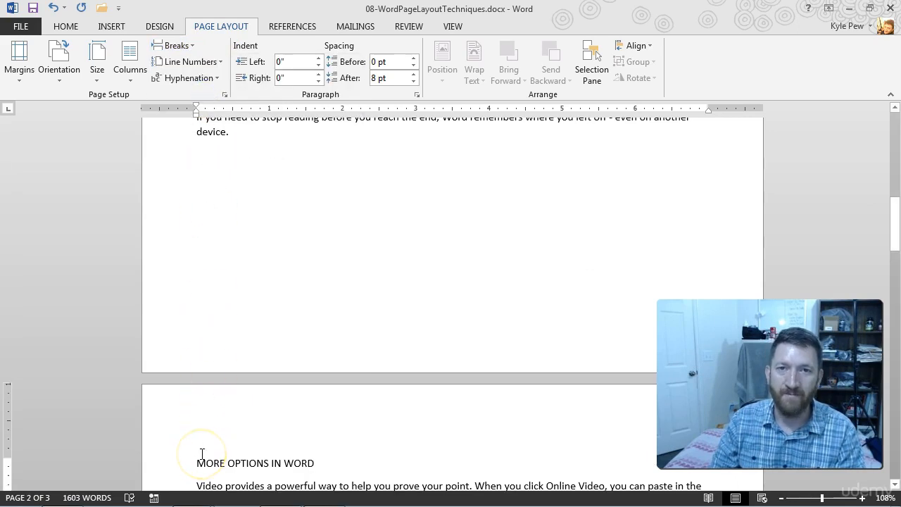
pyautogui.hotkey('ctrl', 'z')
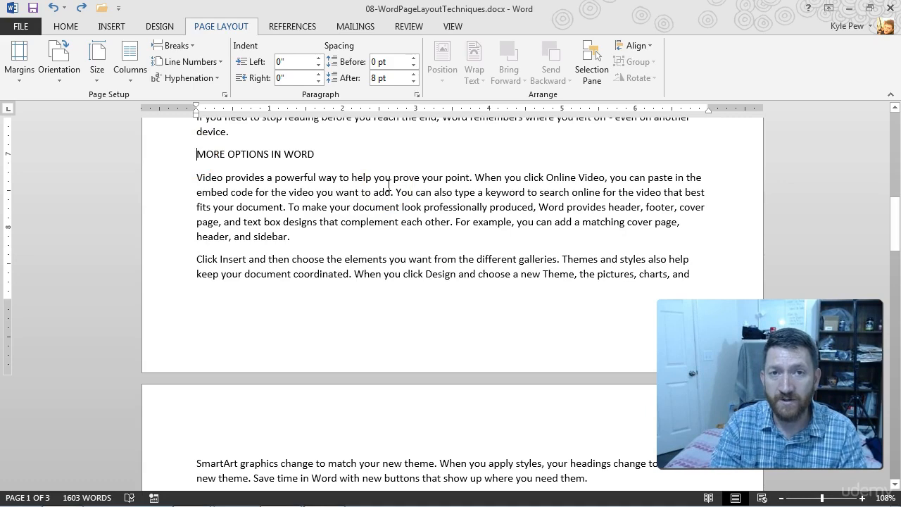
# Start MORE OPTIONS IN WORD on a new page with a page break and show the formatting marks
pyautogui.hotkey('ctrl', 'Return')
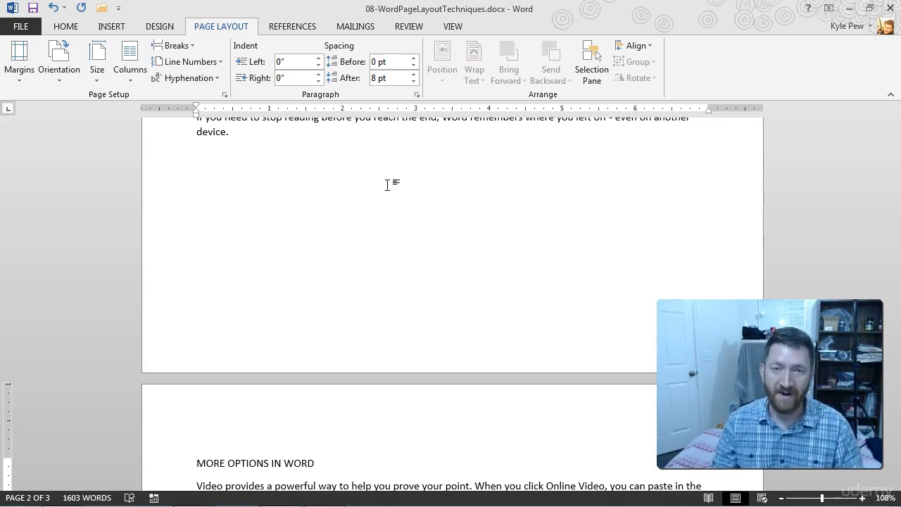
pyautogui.click(384, 190)
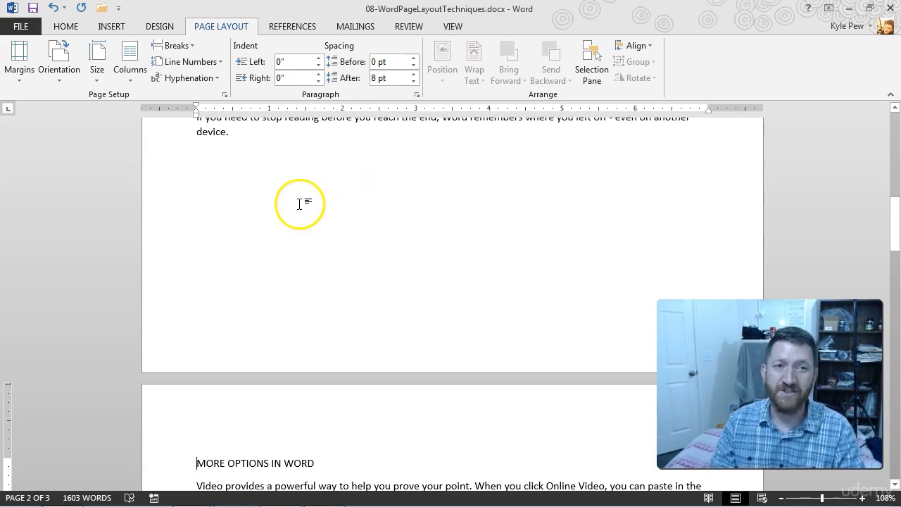
pyautogui.click(66, 27)
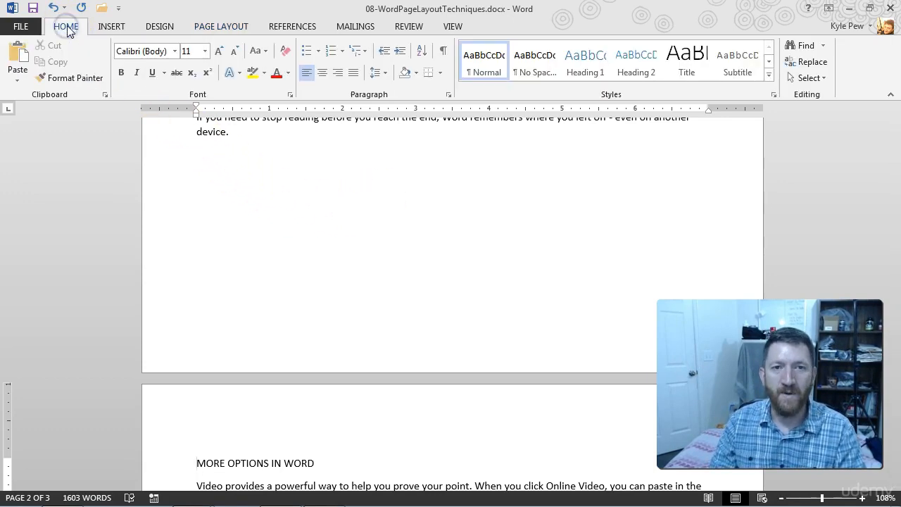
pyautogui.click(444, 53)
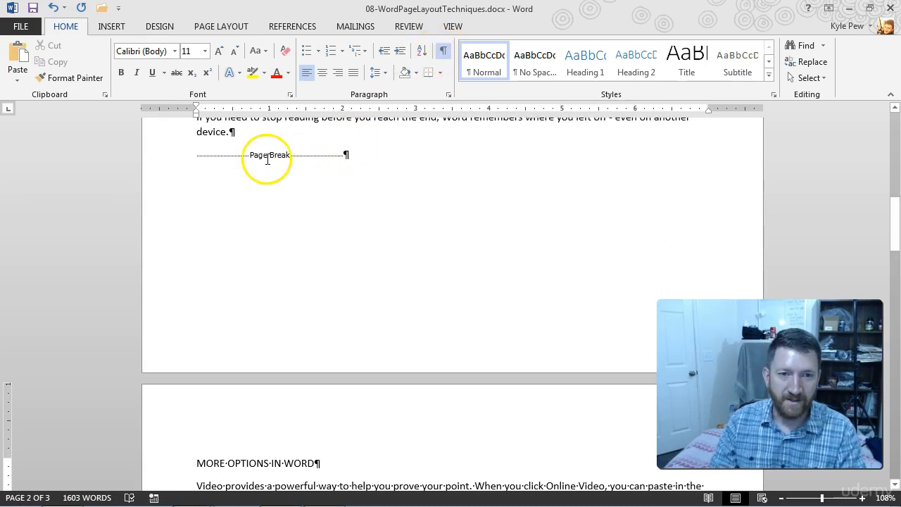
pyautogui.moveTo(194, 143); pyautogui.dragTo(381, 170)
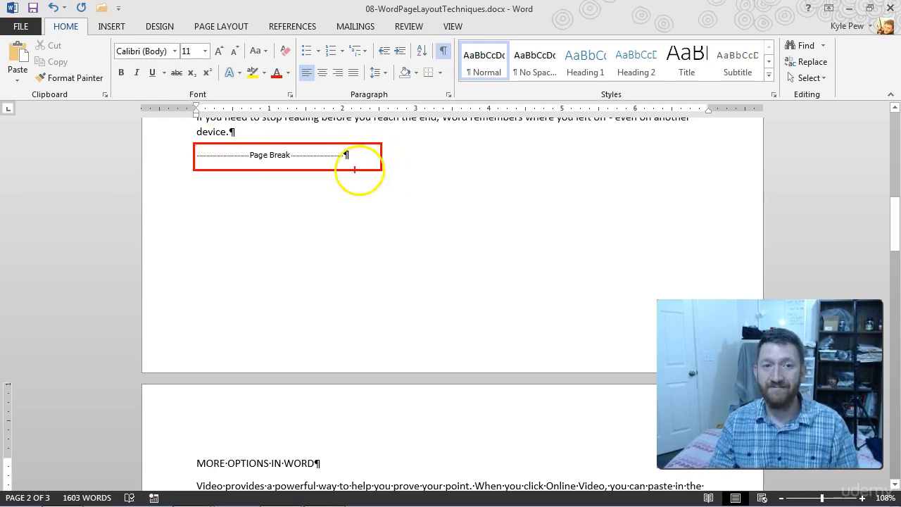
pyautogui.press('Escape')
# Insert a page break before the heading ARE YOU STILL READING THIS? and check the break mark above it
pyautogui.scroll(-15, 348, 252)
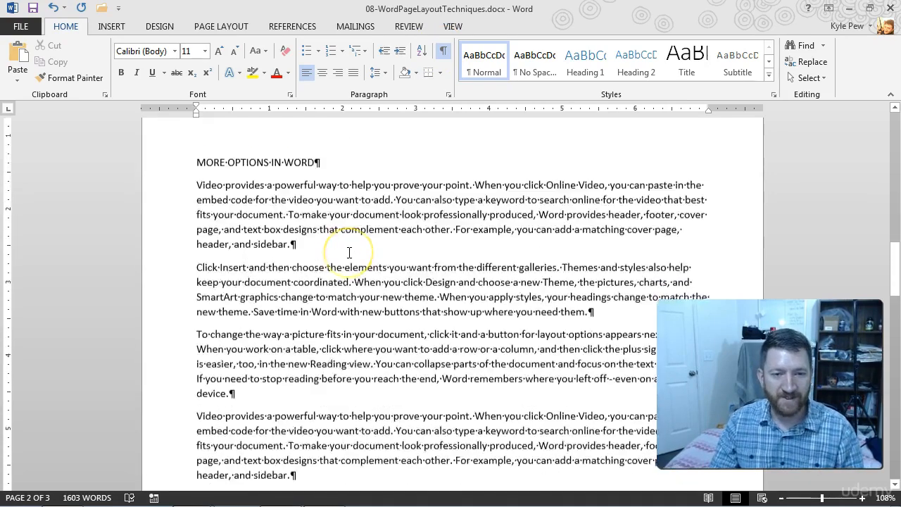
pyautogui.click(195, 255)
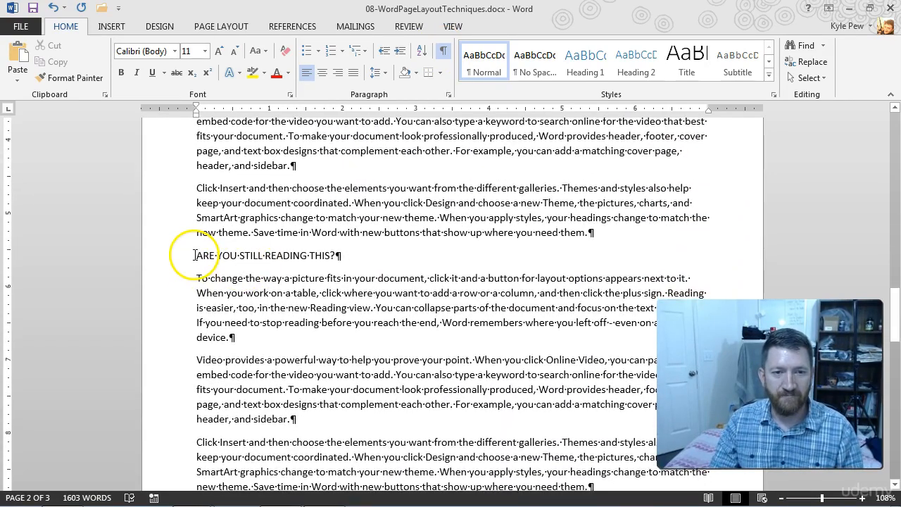
pyautogui.click(330, 258)
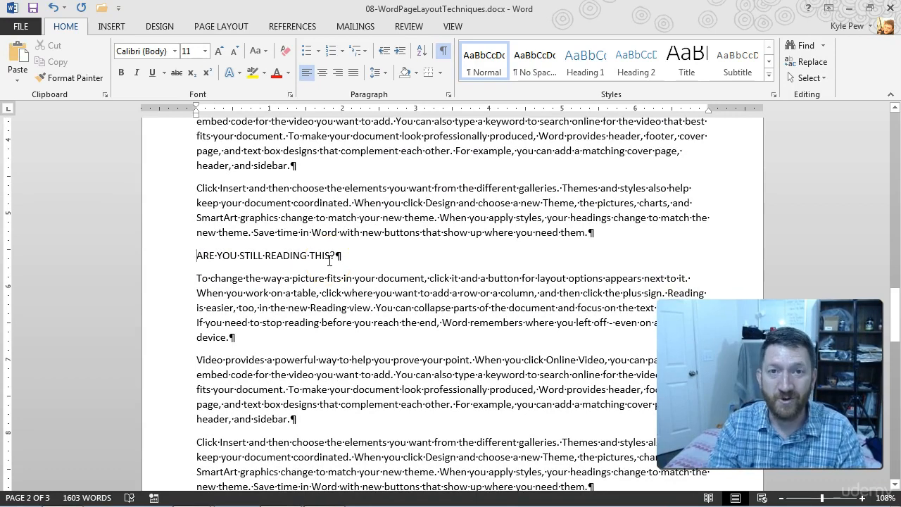
pyautogui.hotkey('ctrl', 'Return')
pyautogui.click(259, 457)
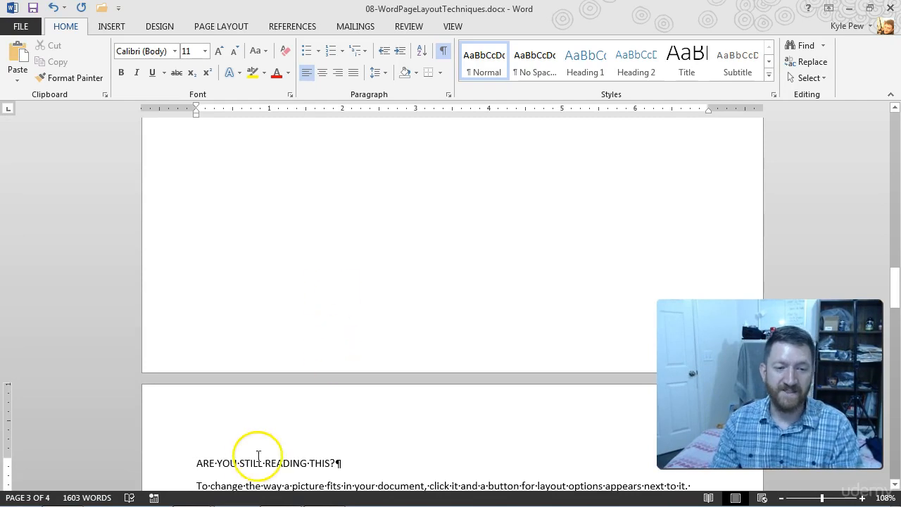
pyautogui.scroll(8, 392, 368)
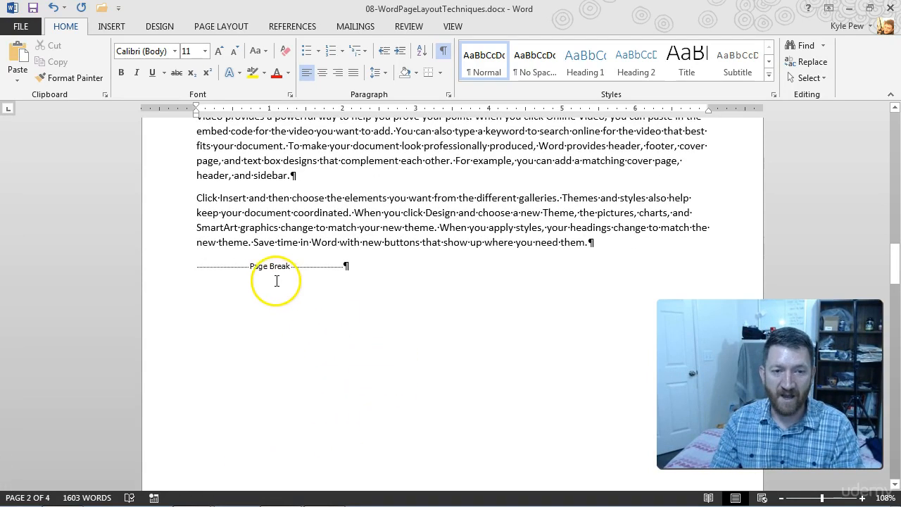